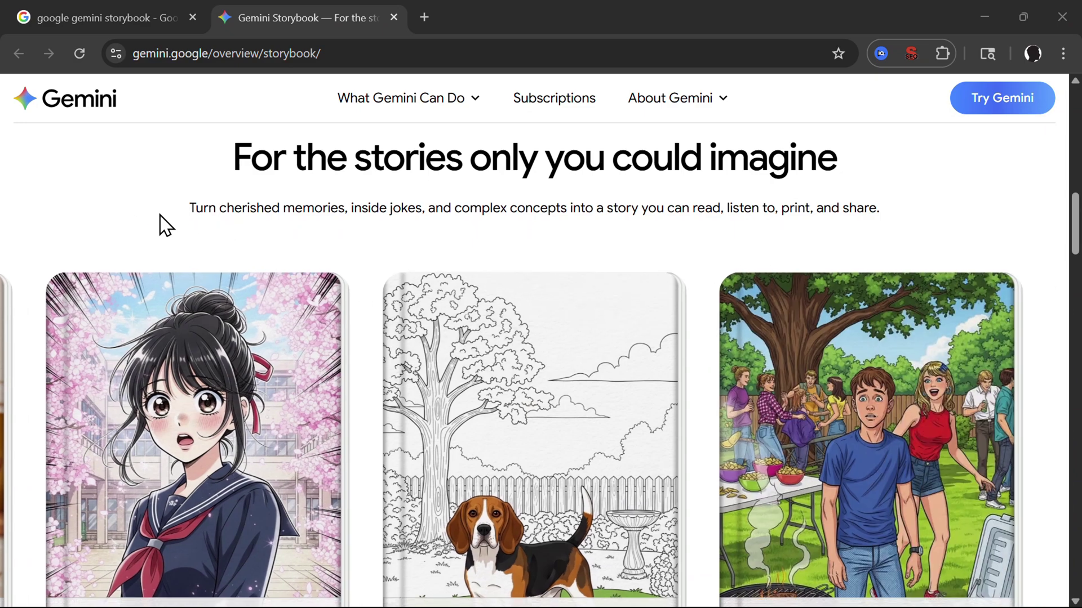
- Scroll through the Storybook overview's introduction and example story prompts
scroll(159, 214, "down", 2)
scroll(159, 214, "down", 1)
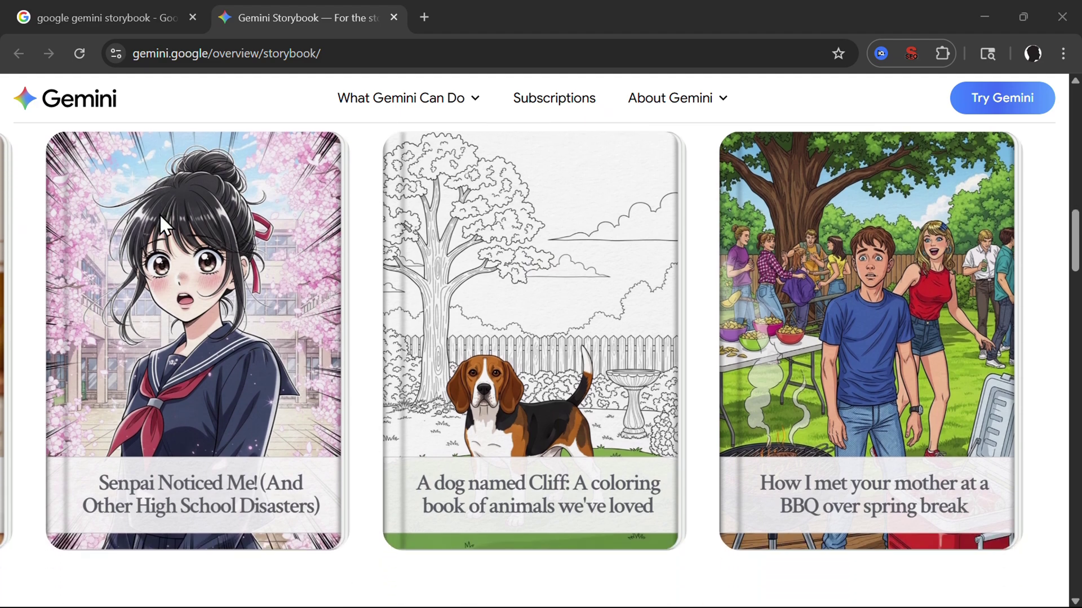
scroll(159, 214, "down", 1)
scroll(160, 214, "down", 2)
scroll(160, 216, "down", 2)
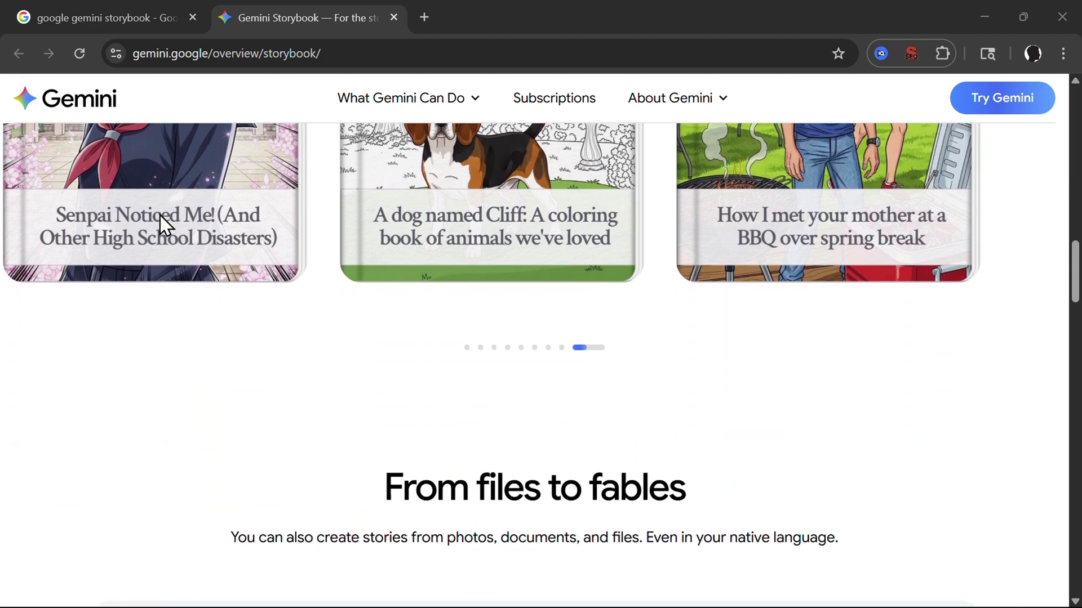
scroll(160, 216, "down", 2)
scroll(160, 215, "down", 1)
scroll(160, 215, "down", 1)
scroll(160, 214, "down", 1)
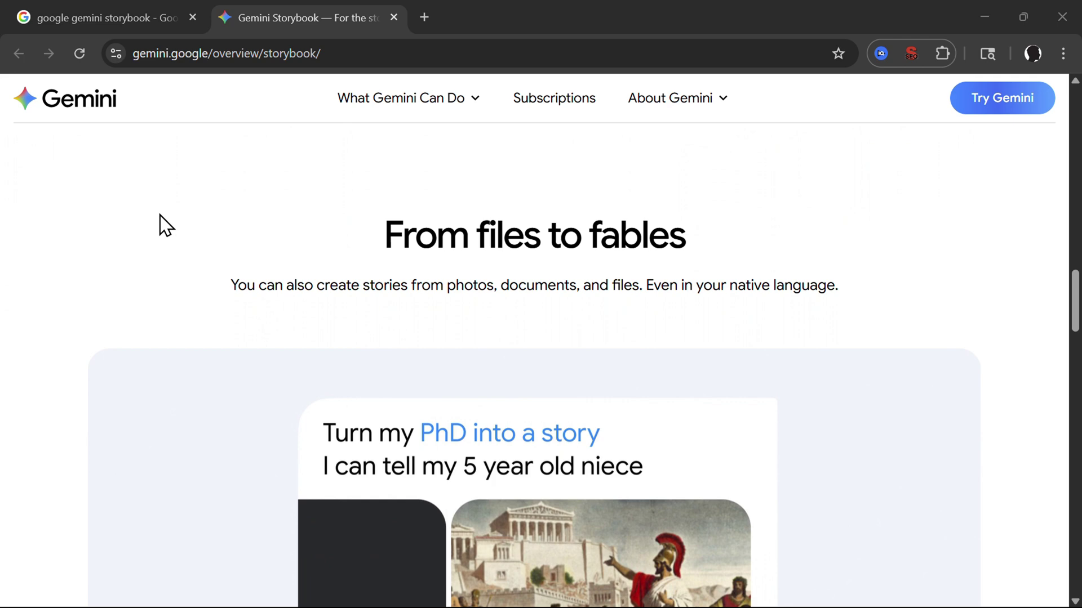
scroll(160, 214, "down", 1)
scroll(160, 213, "down", 1)
scroll(160, 226, "down", 1)
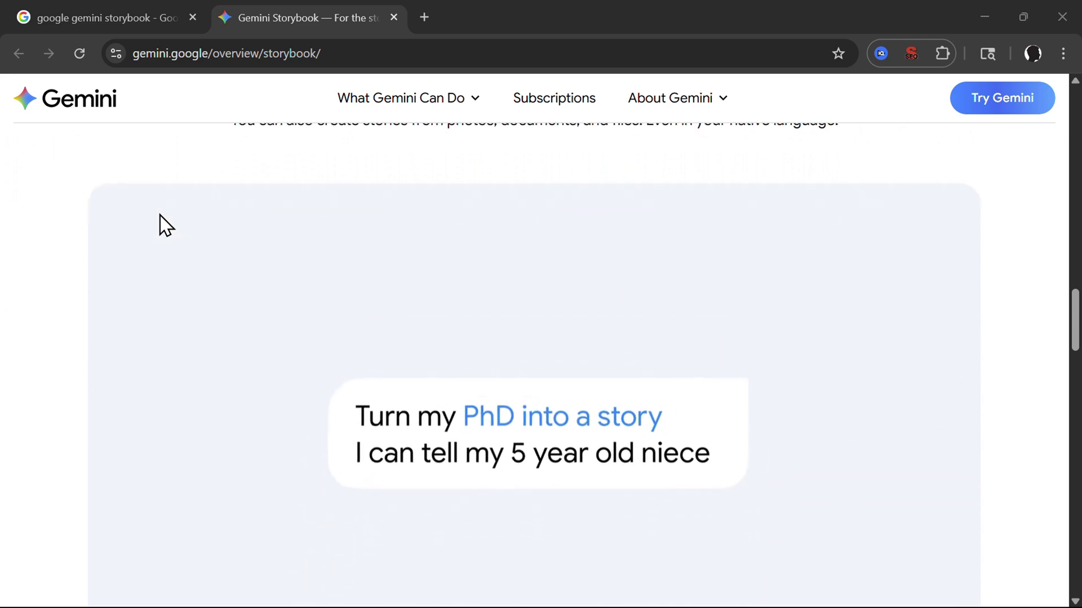
scroll(160, 225, "down", 1)
scroll(160, 226, "down", 1)
scroll(160, 226, "down", 2)
scroll(160, 225, "down", 1)
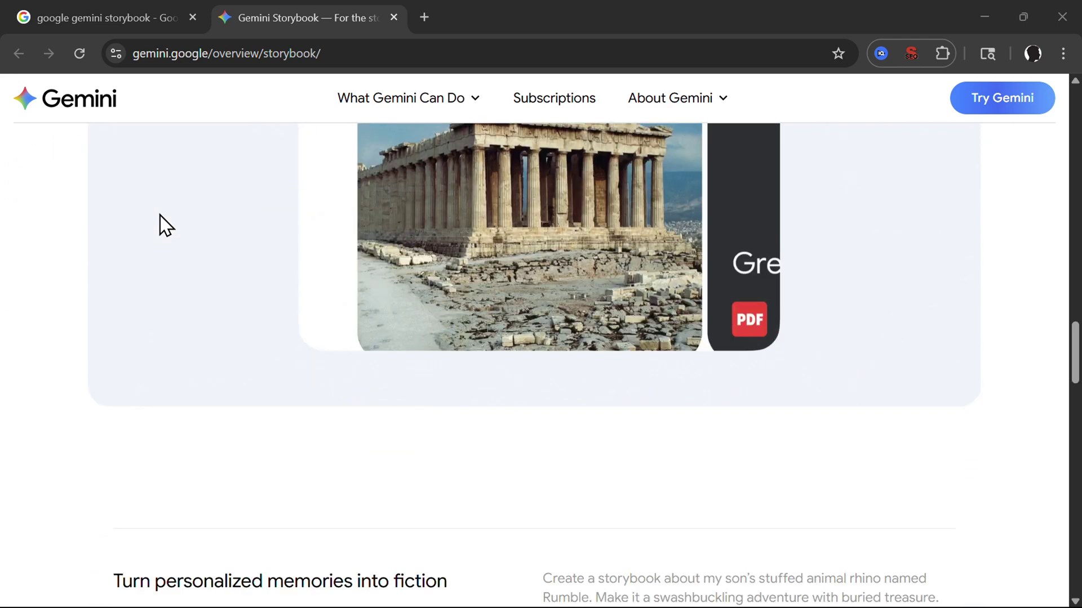
scroll(160, 225, "down", 1)
scroll(160, 226, "down", 2)
scroll(160, 225, "down", 3)
scroll(162, 225, "down", 2)
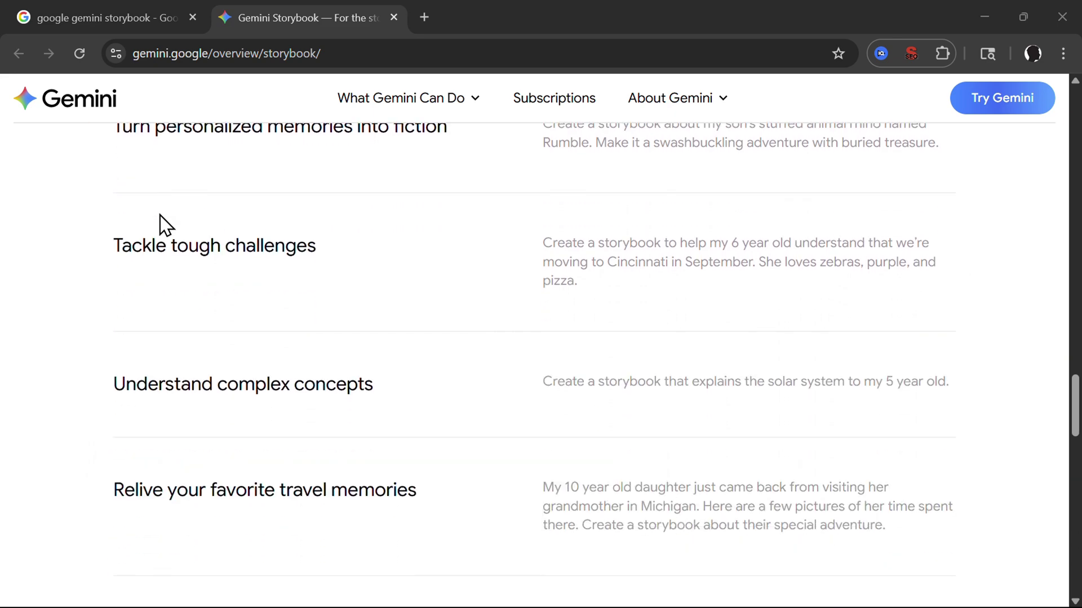
scroll(170, 146, "down", 1)
- Check the Google search results, then return to the overview page and scroll back up
left_click(112, 17)
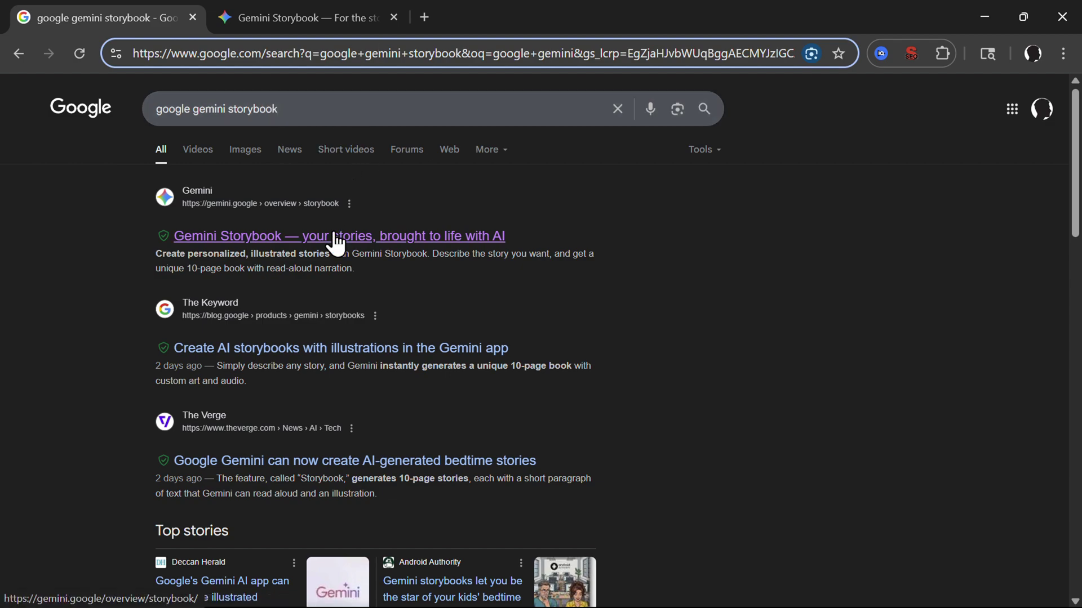
left_click(312, 19)
scroll(616, 307, "up", 3)
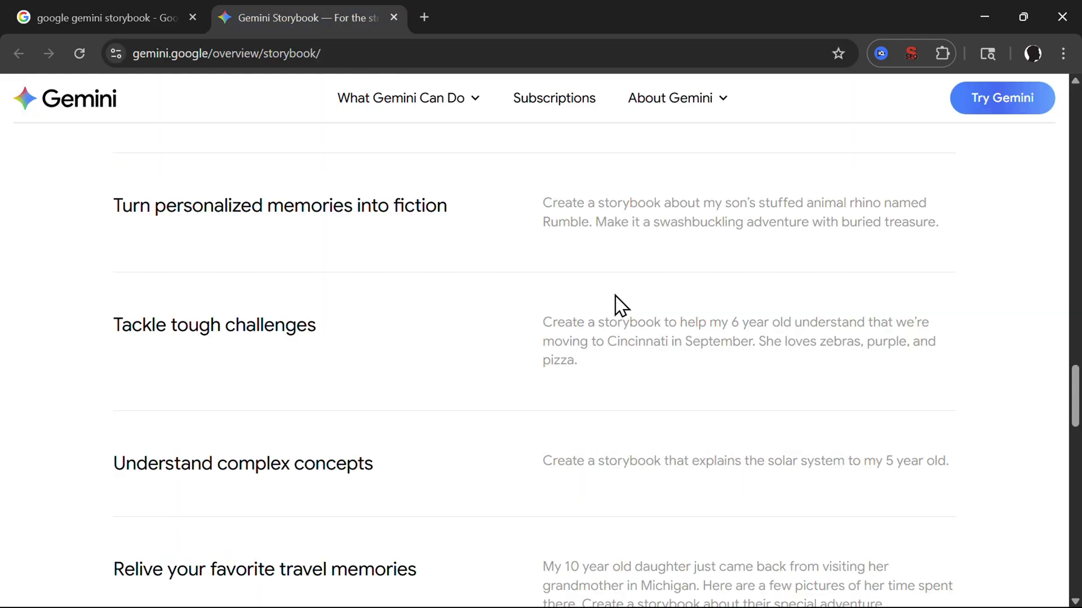
scroll(619, 304, "up", 15)
scroll(614, 294, "up", 15)
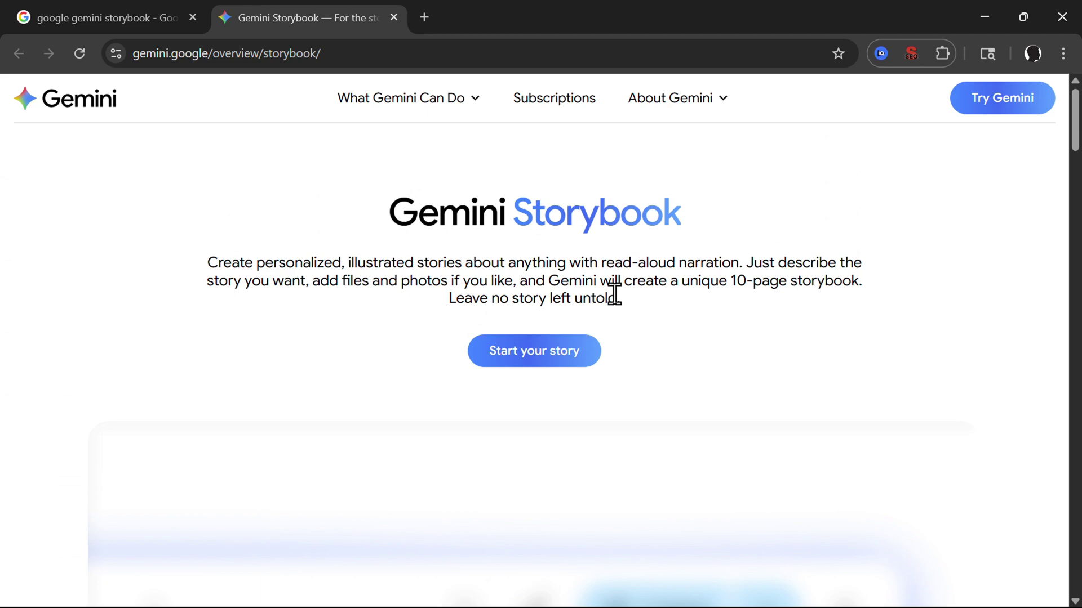
- Send a funny-storybook prompt about Dom and his cat's daily habits with six photos attached
left_click(548, 363)
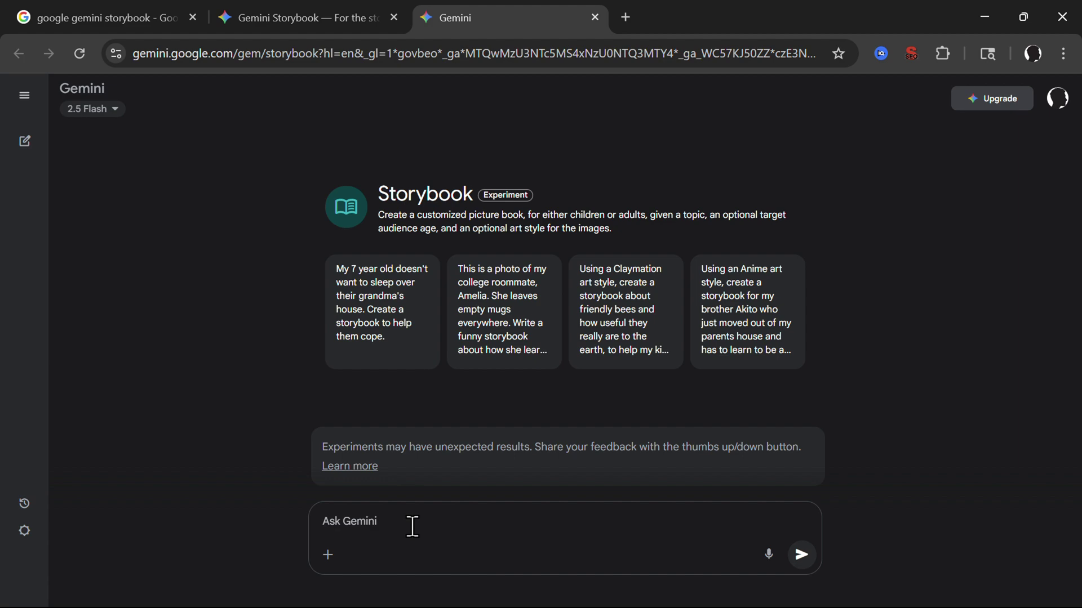
left_click(328, 557)
left_click(361, 490)
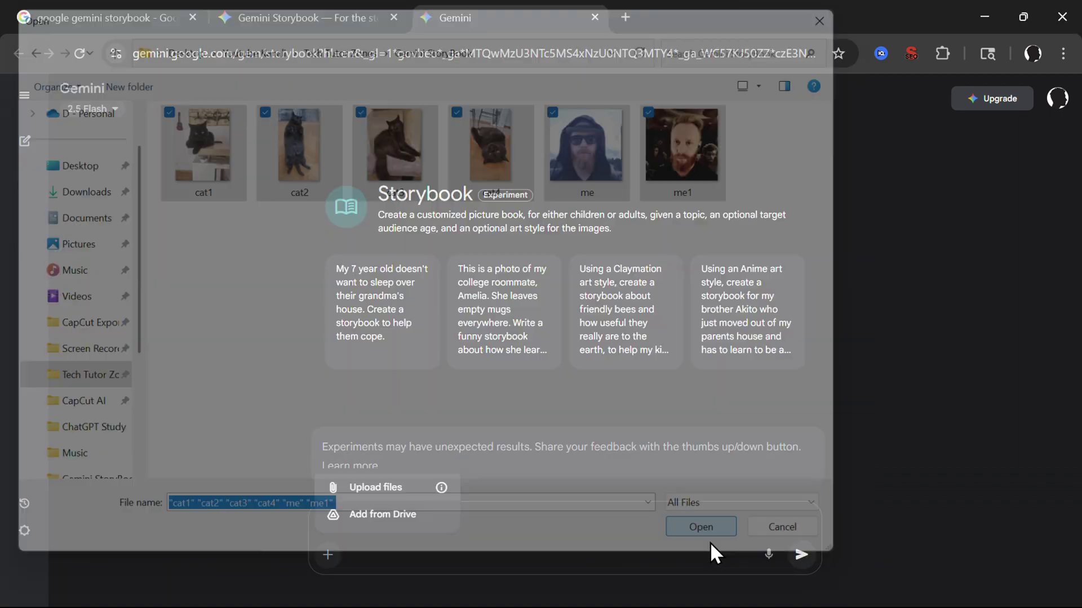
type("Here are several images of myself and my cat. Can you create a storybook about their daily habbits. Cat likes to eat all day and owner called Dom is going cycling, he does AI tutorial videos and plays guitar. Make the story funny and add several different settings.")
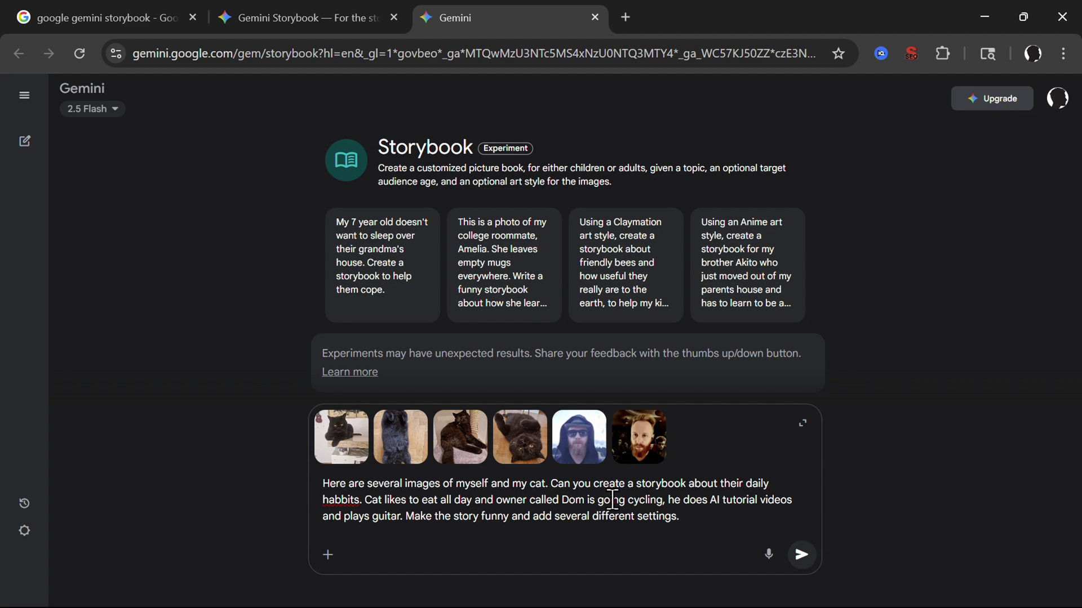
key("Return")
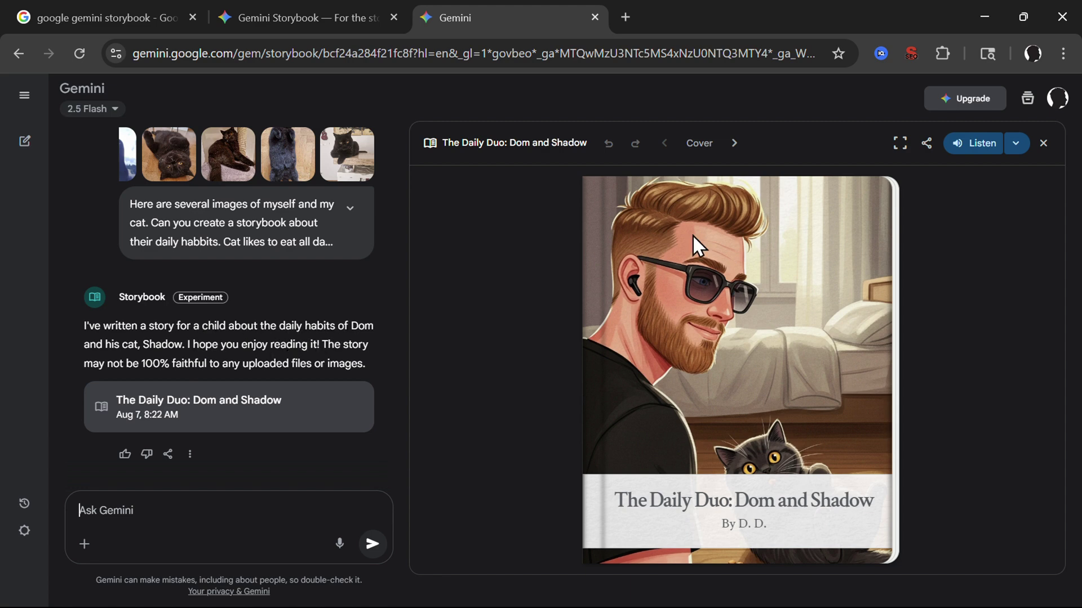
- Page from the cover through the kitchen scene to page 3, Dom's cycling ritual
left_click(740, 145)
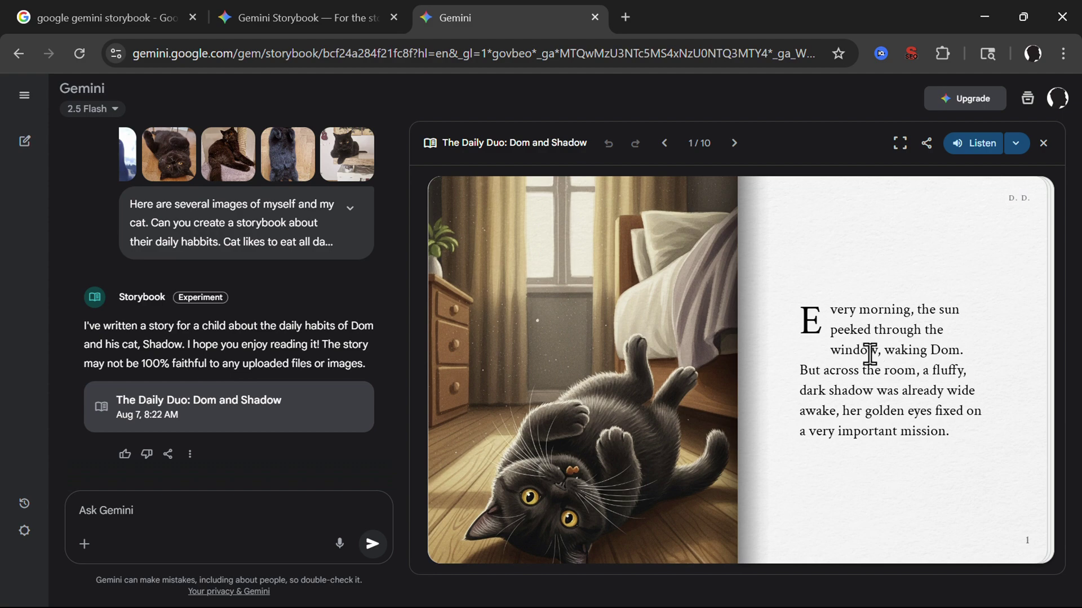
left_click(734, 143)
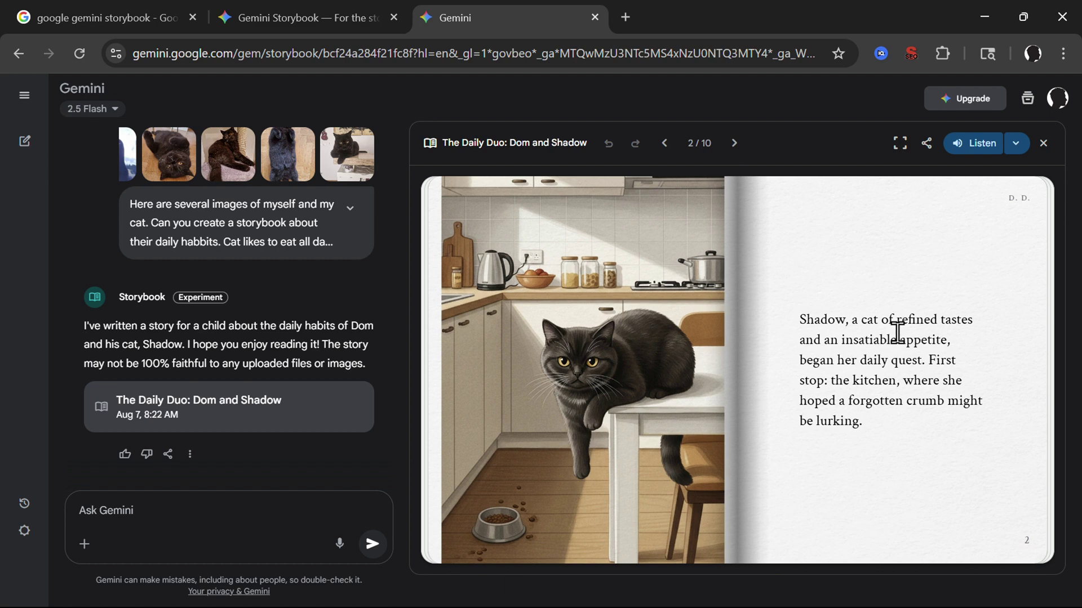
mouse_move(583, 370)
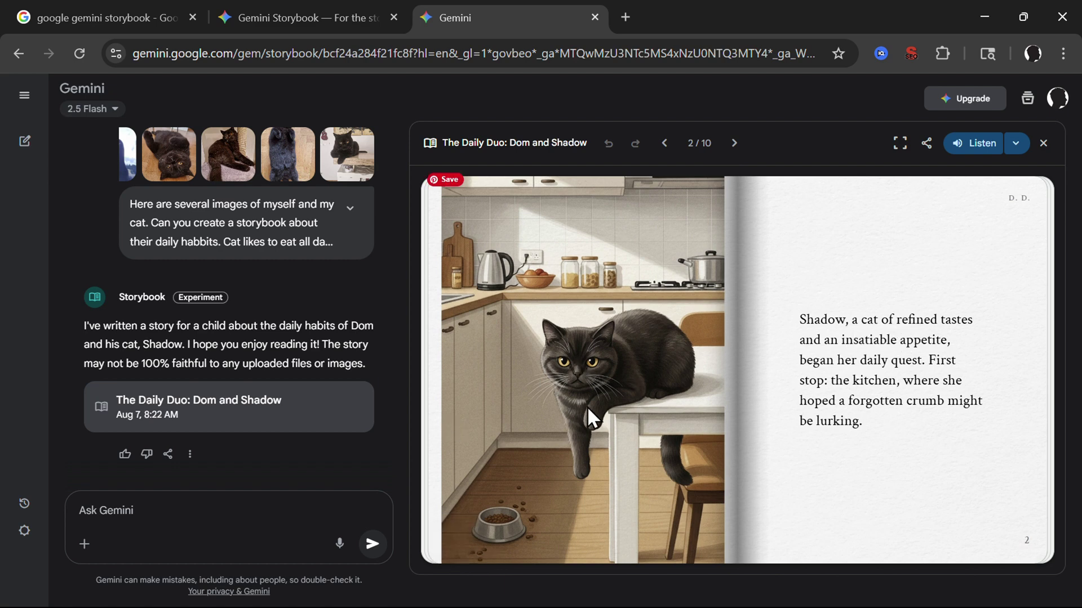
left_click(1015, 530)
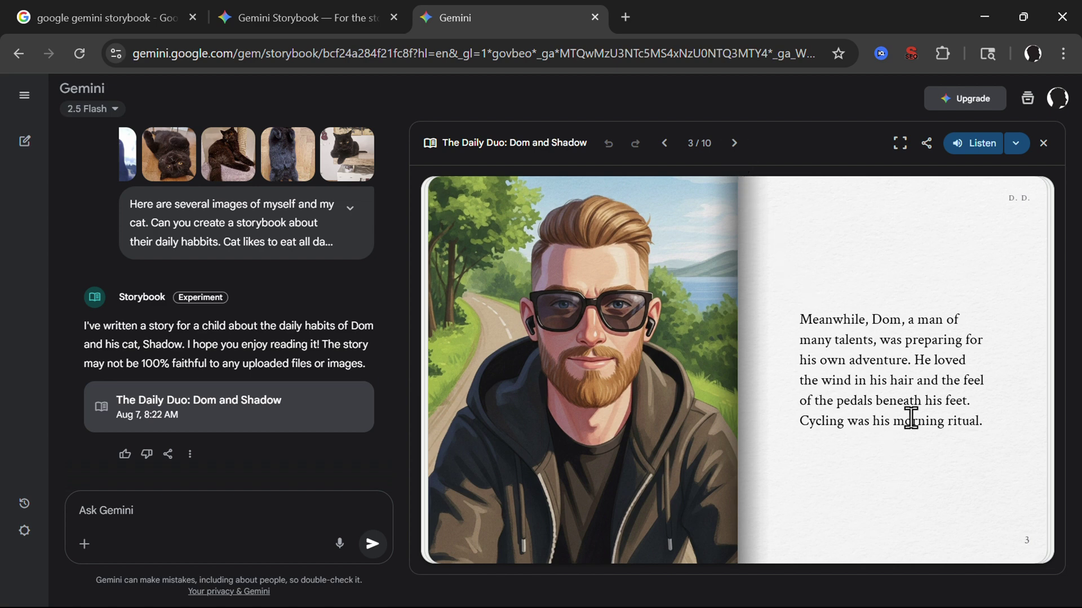
- Page through pages 4 to 10, from Shadow on the rug to the harmonious-team ending
left_click(741, 151)
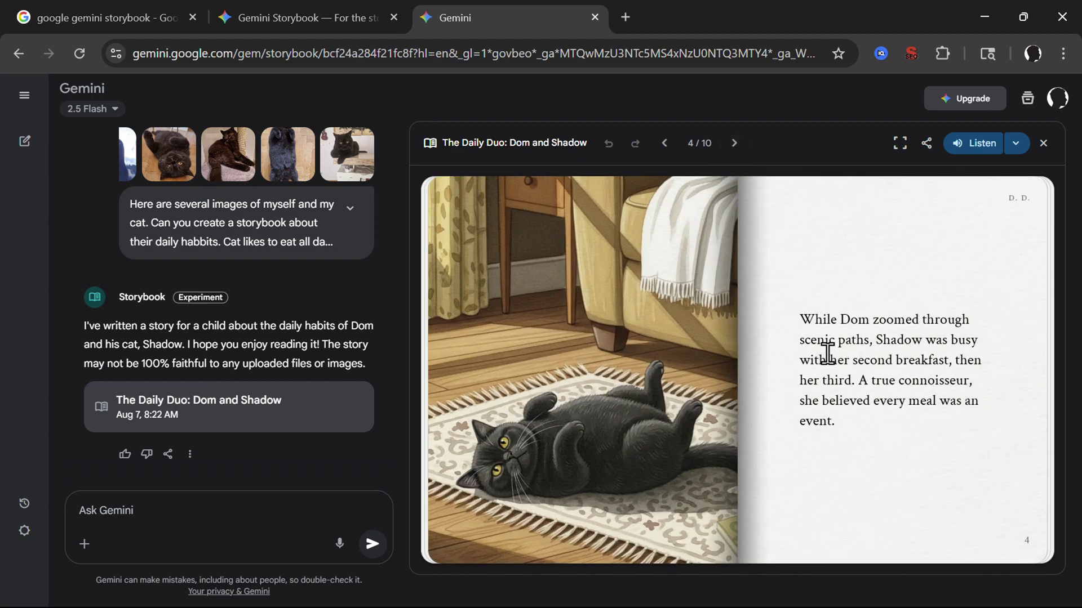
mouse_move(583, 369)
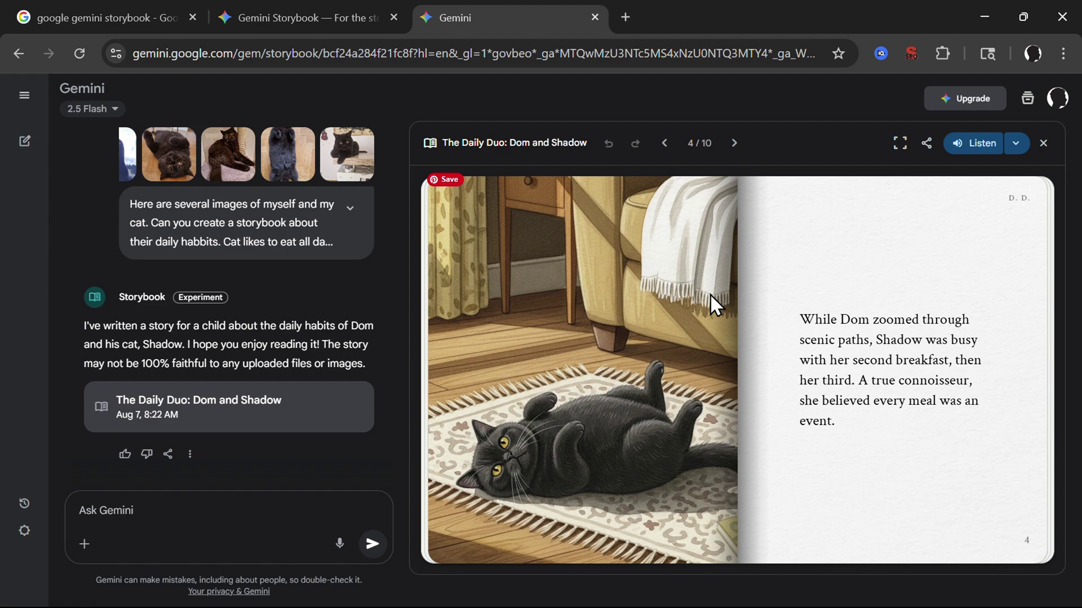
left_click(743, 148)
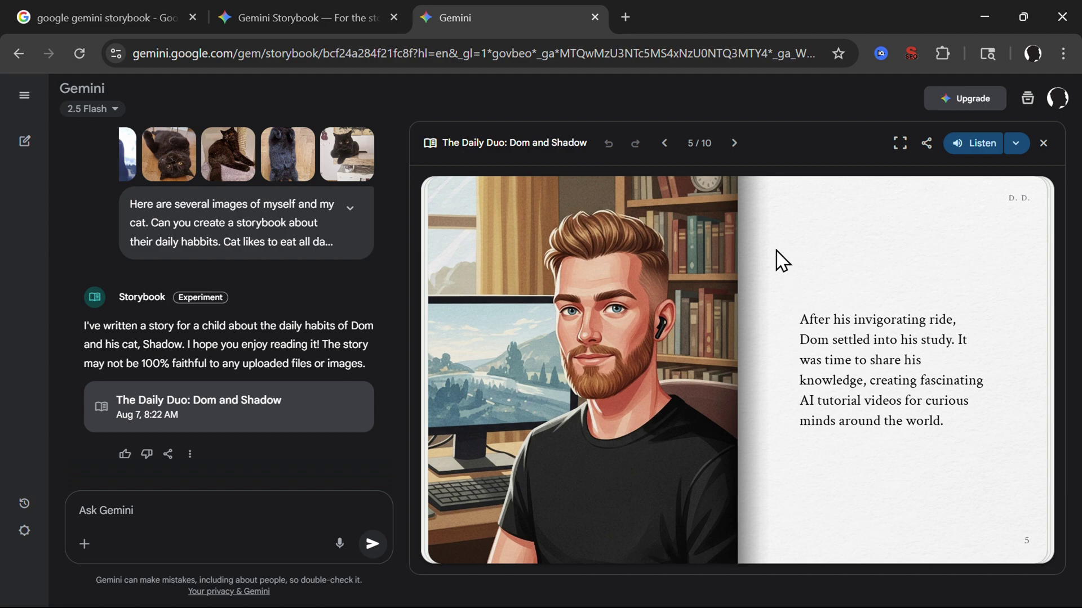
left_click(734, 143)
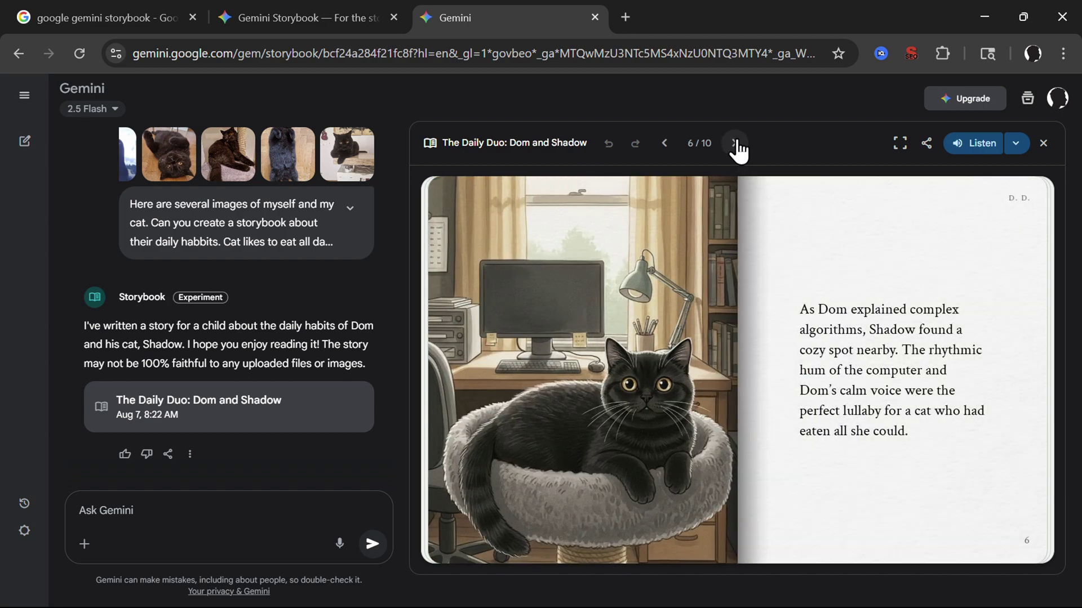
mouse_move(706, 399)
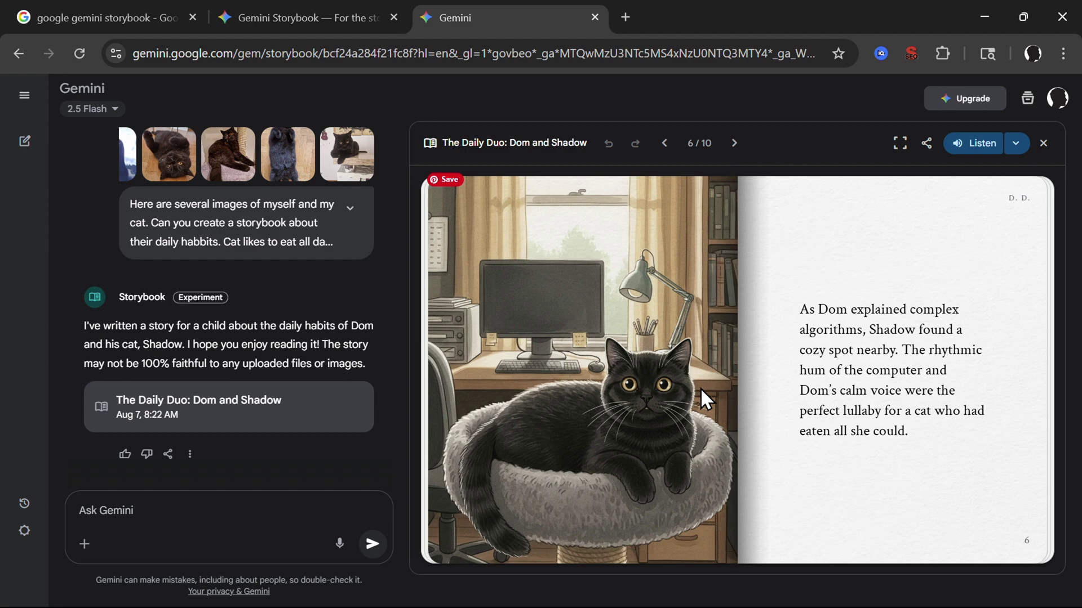
left_click(735, 144)
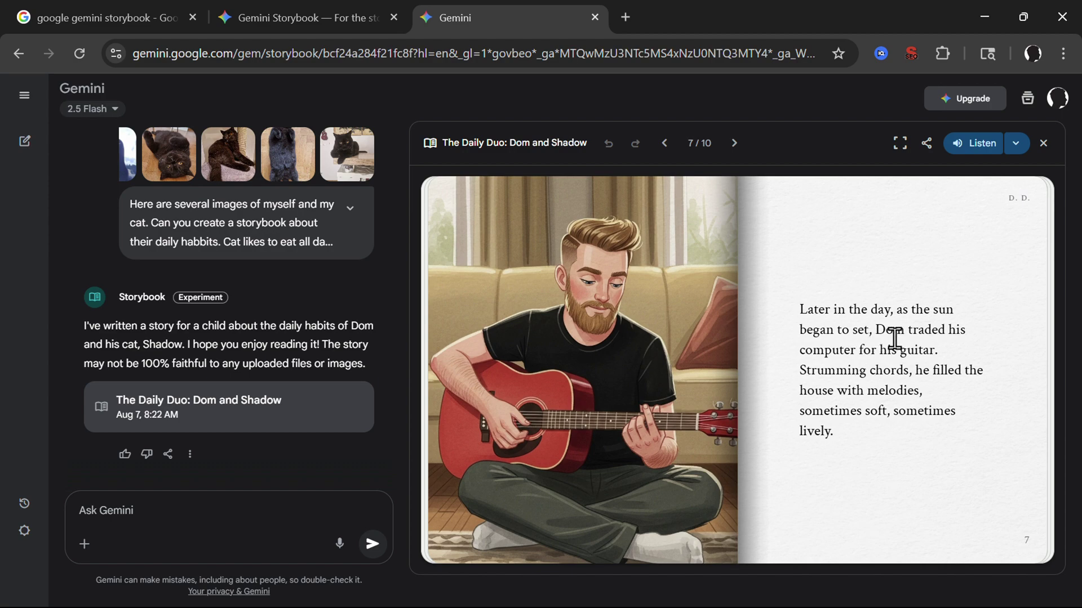
left_click(735, 145)
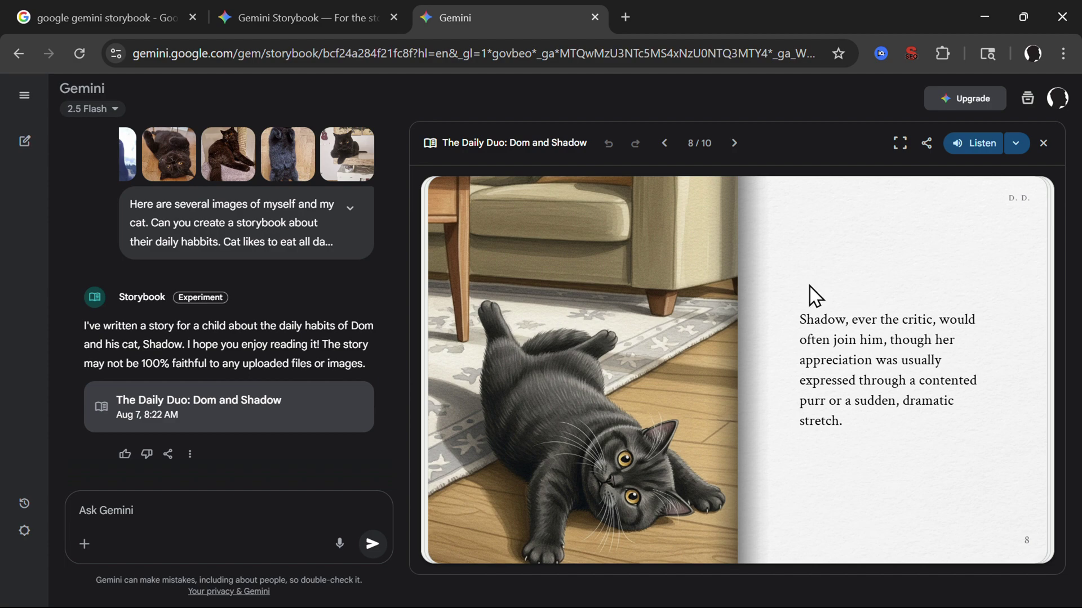
left_click(734, 144)
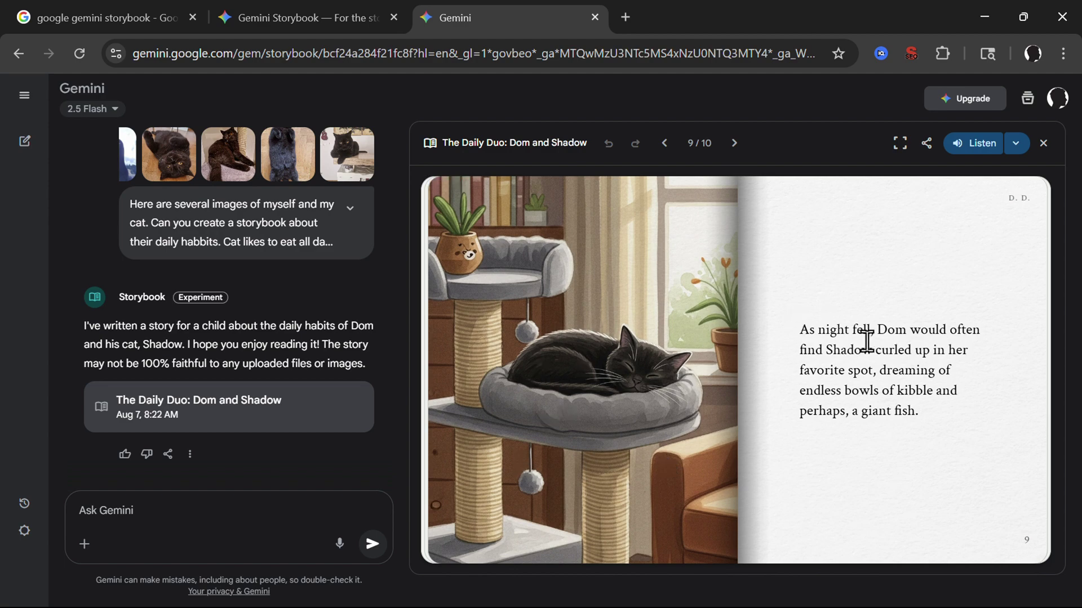
left_click(737, 144)
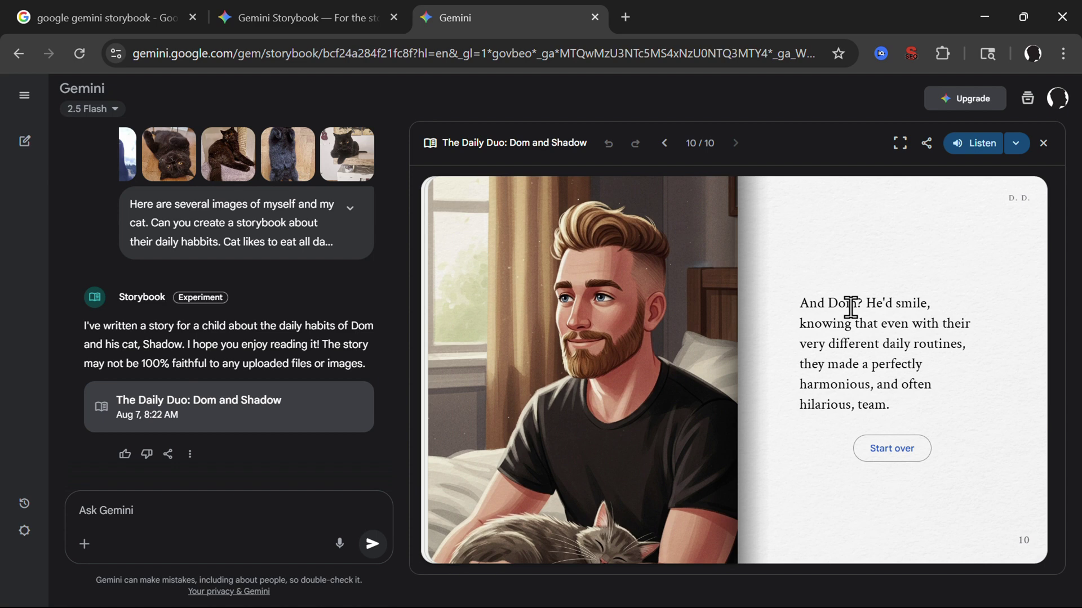
- Return to the cover and start narration in the Lower pitched voice
left_click(880, 450)
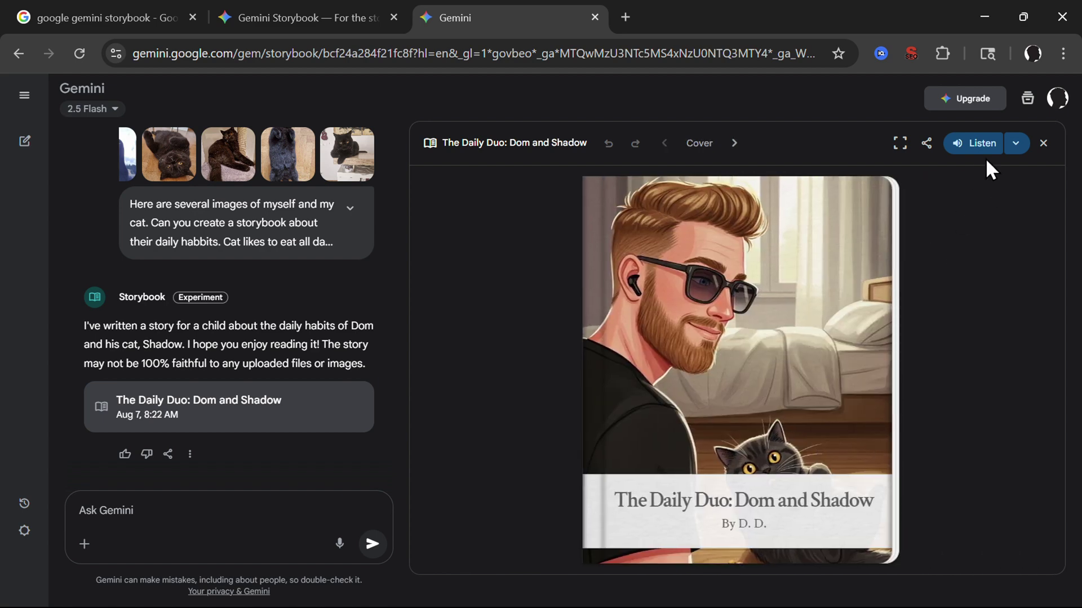
left_click(1016, 150)
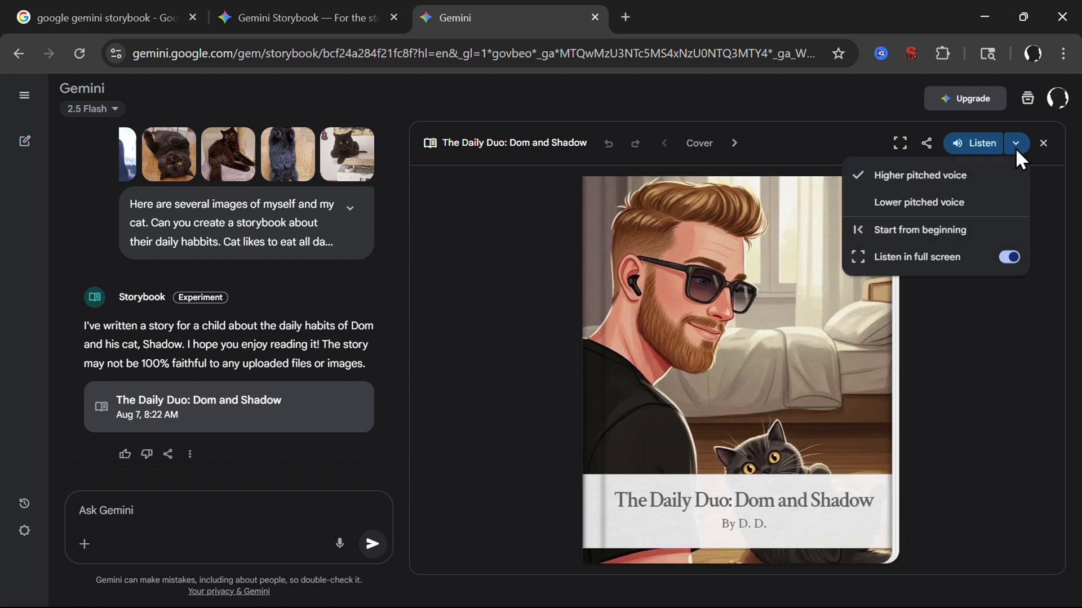
left_click(899, 213)
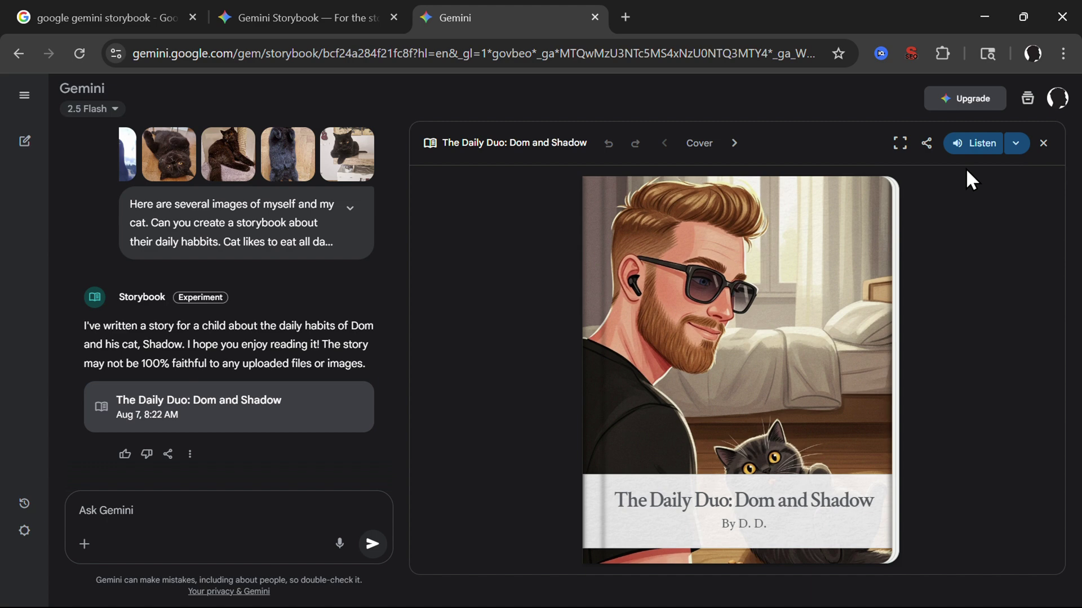
left_click(1015, 143)
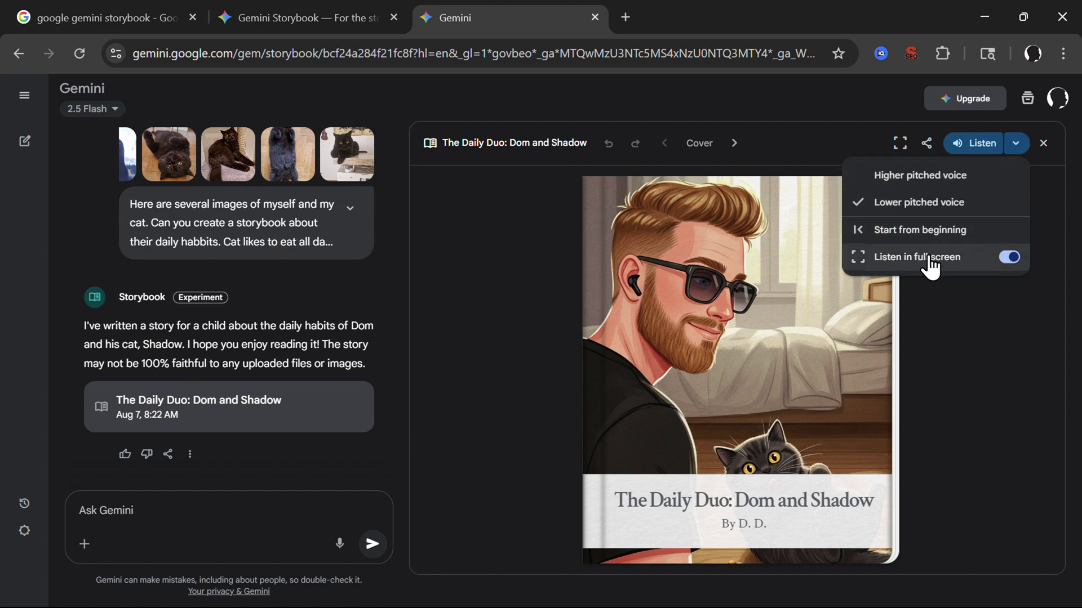
left_click(974, 144)
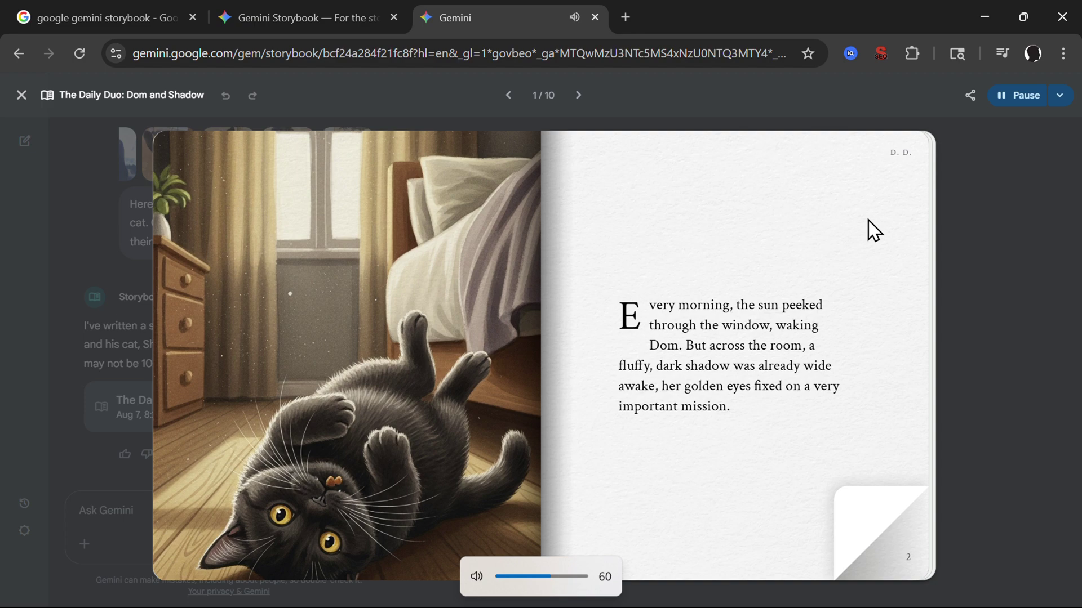
- Advance to page 2, pause the narration and exit full-screen reading
left_click(879, 534)
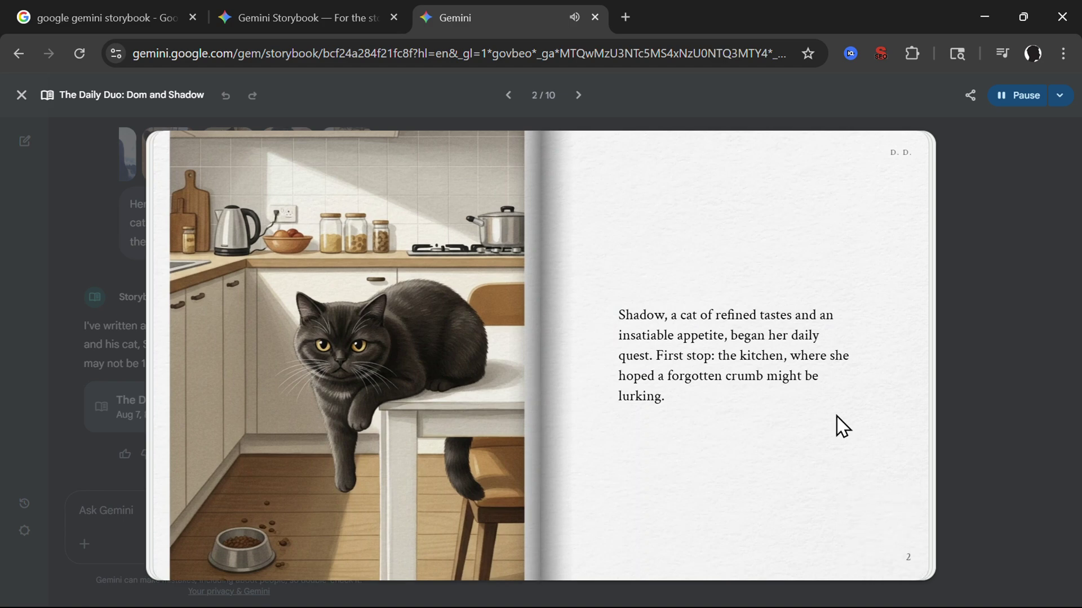
left_click(1013, 110)
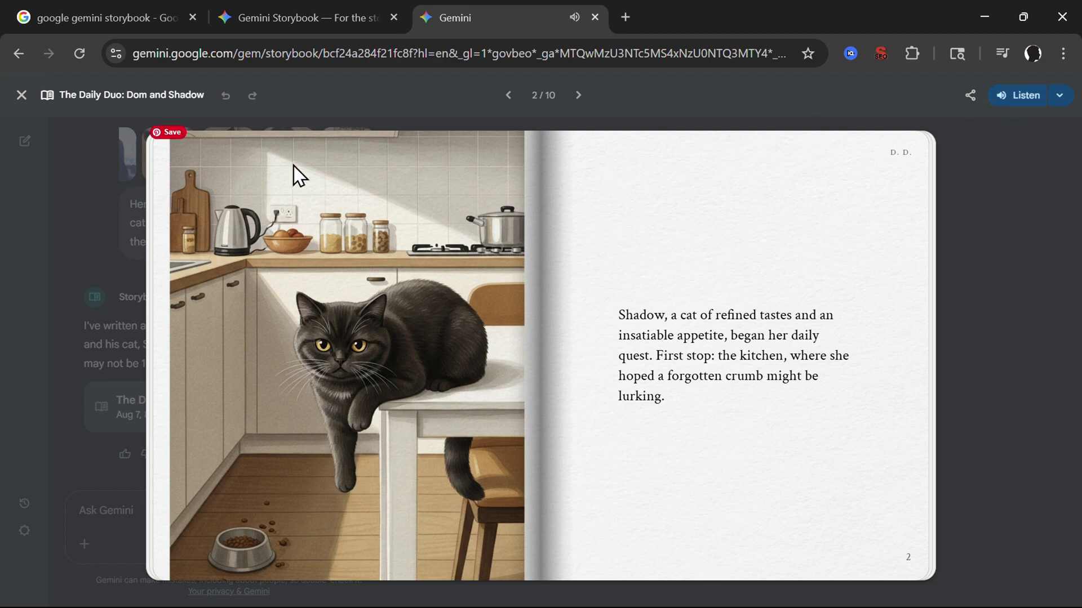
left_click(22, 95)
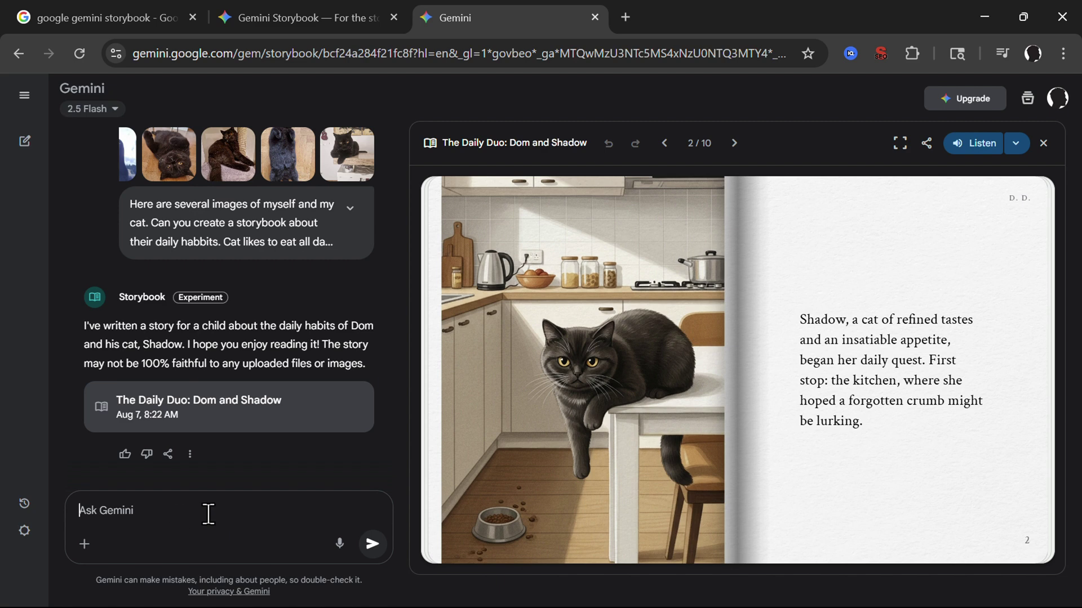
- Ask Gemini 'lets add trip to nature' to regenerate the book with a nature trip
type("lets add trip to nature")
key("Return")
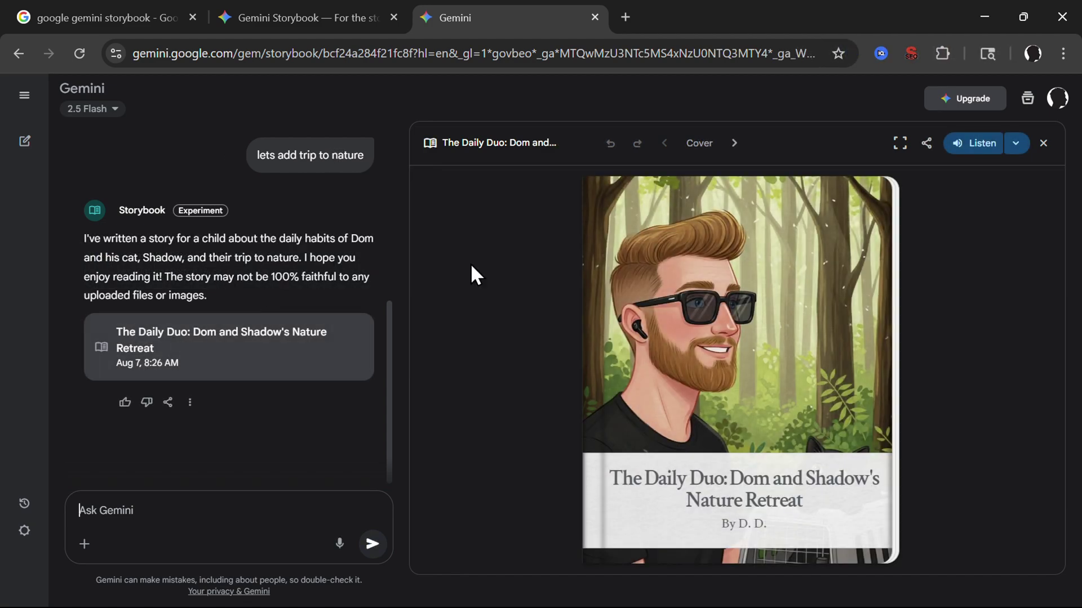
- Page through the Nature Retreat book from its cover to page 10
left_click(858, 442)
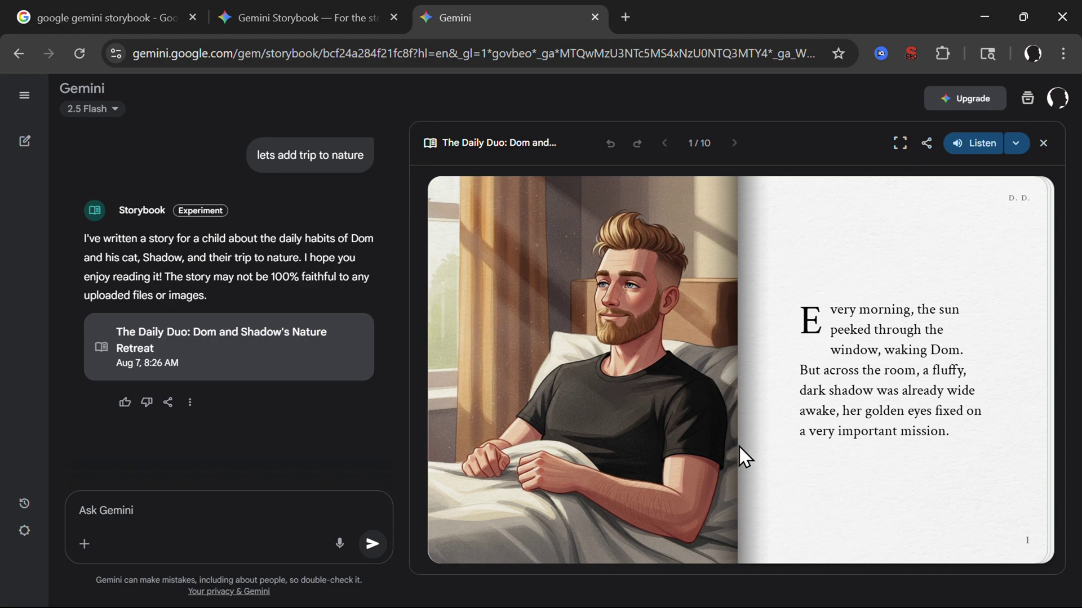
left_click(739, 446)
mouse_move(580, 370)
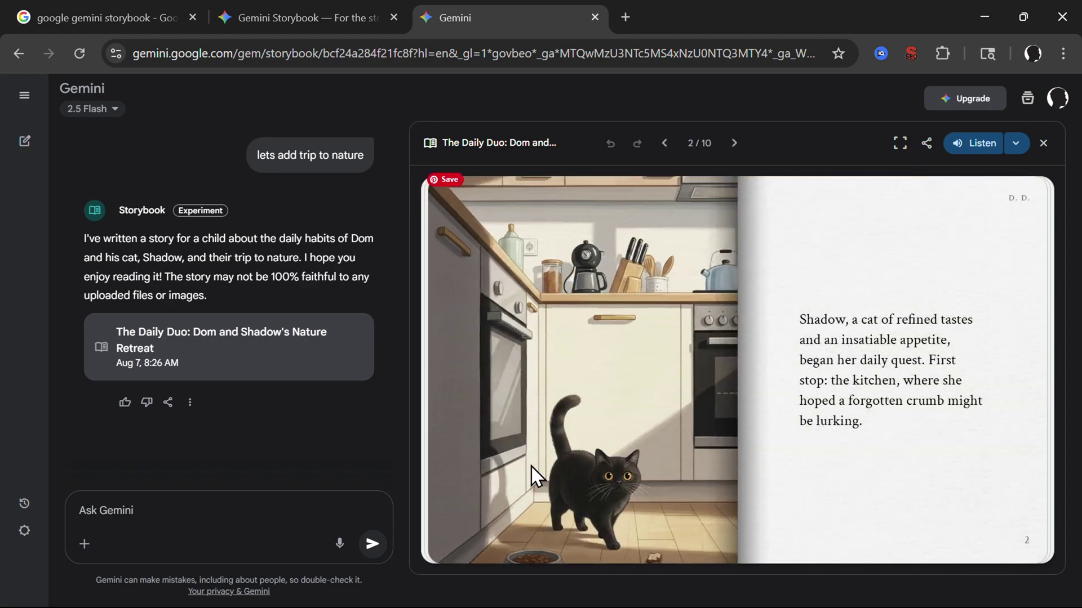
key("Right")
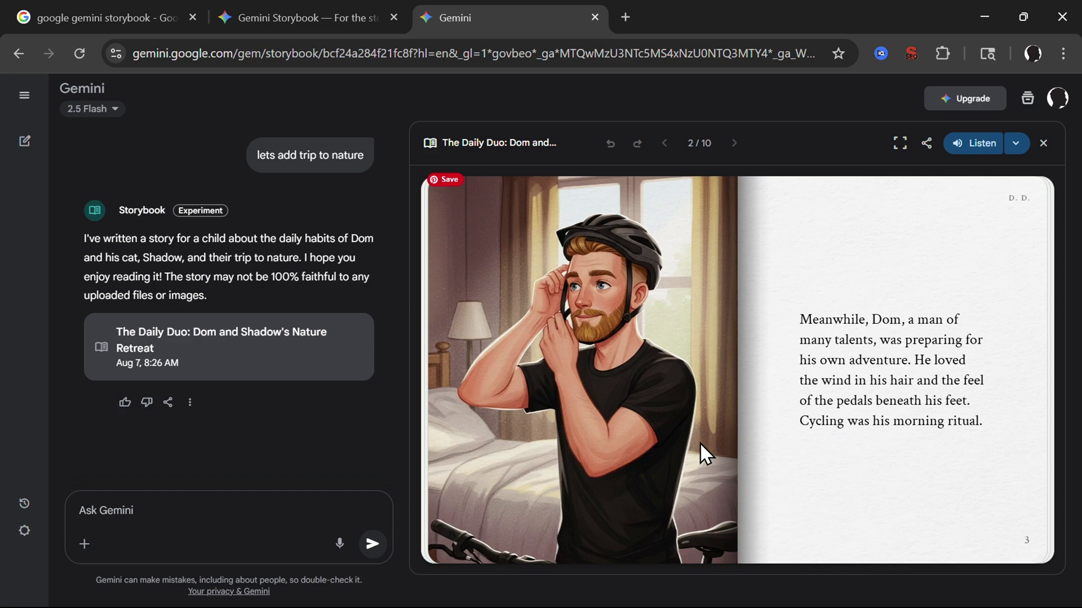
key("Right")
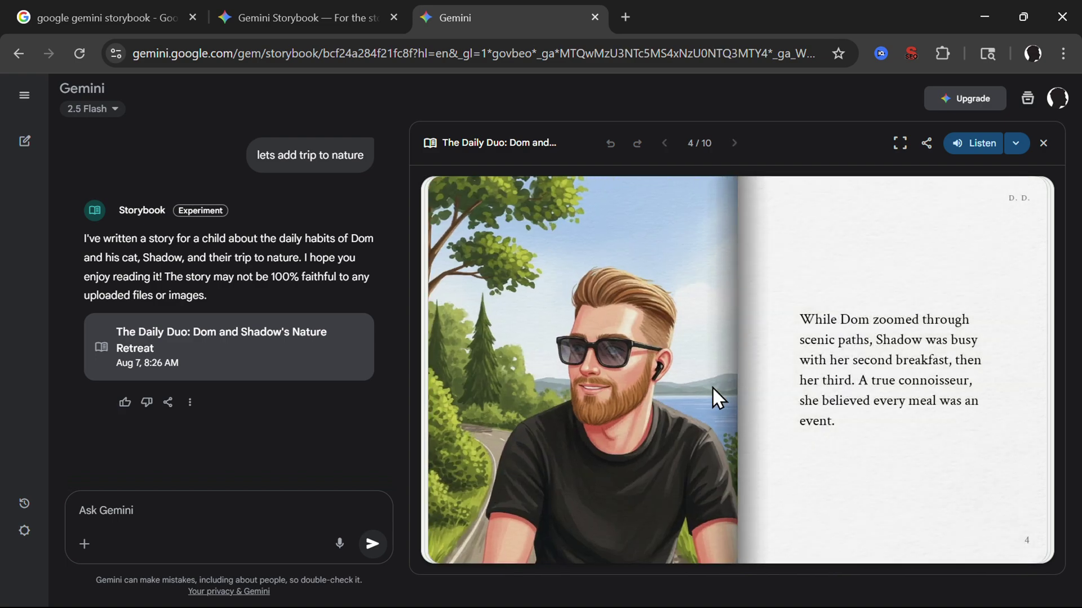
key("Right")
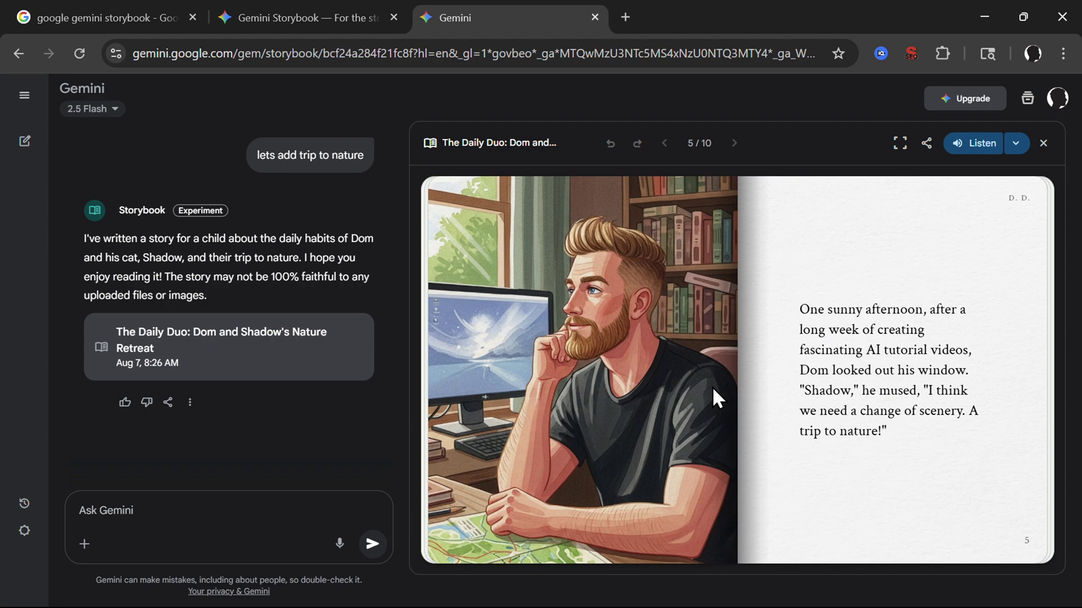
key("Right")
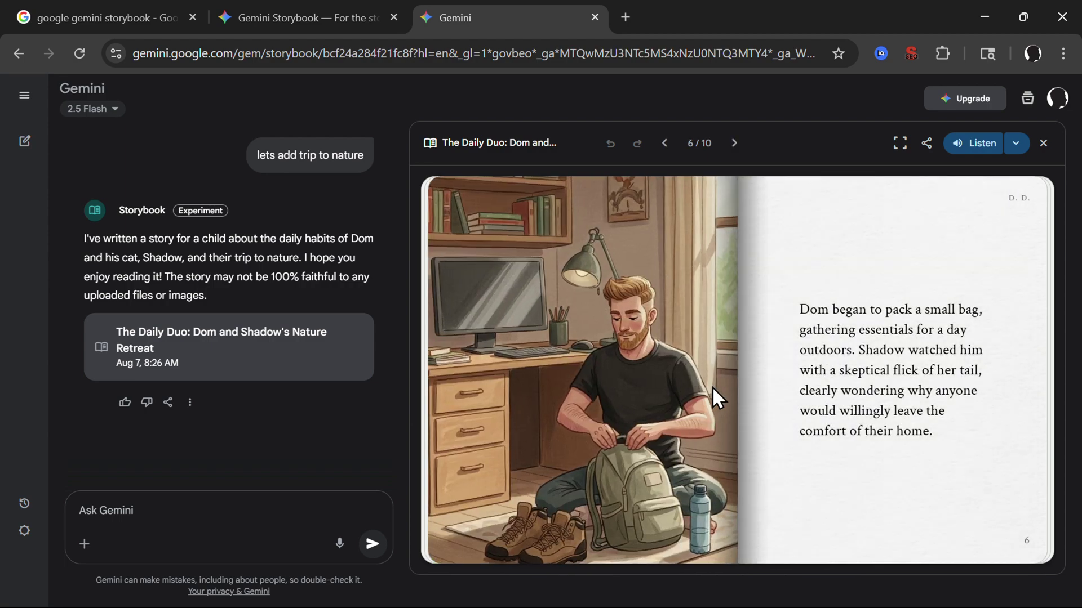
key("Right")
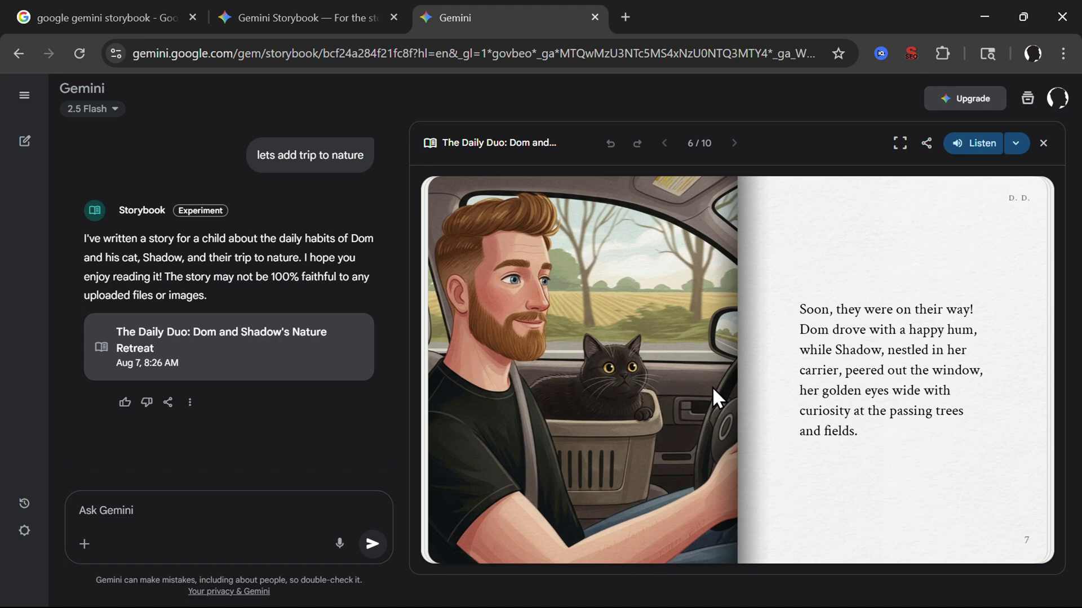
left_click(851, 514)
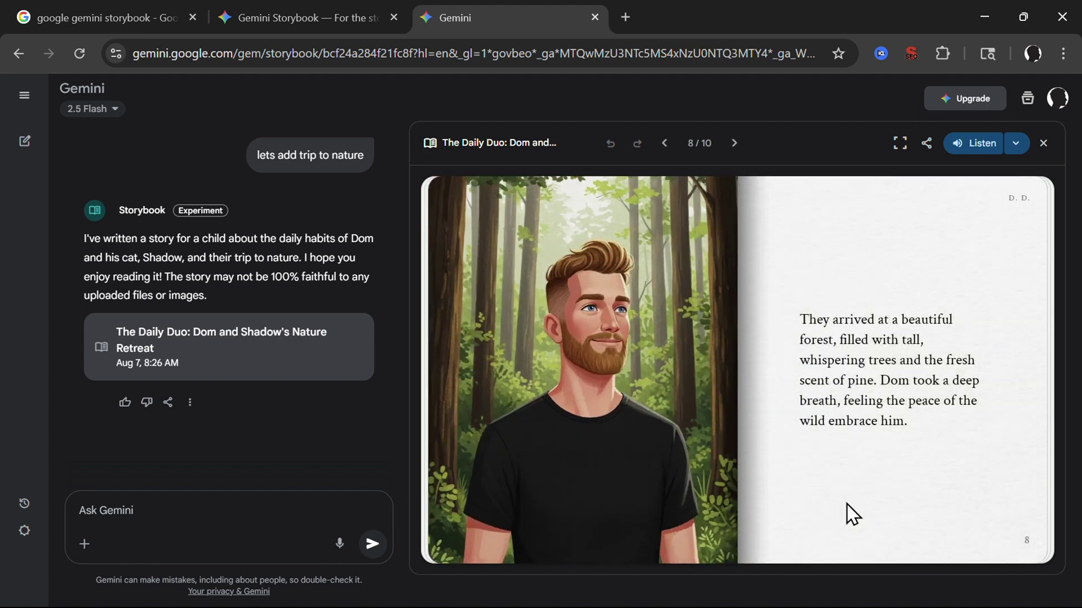
left_click(852, 513)
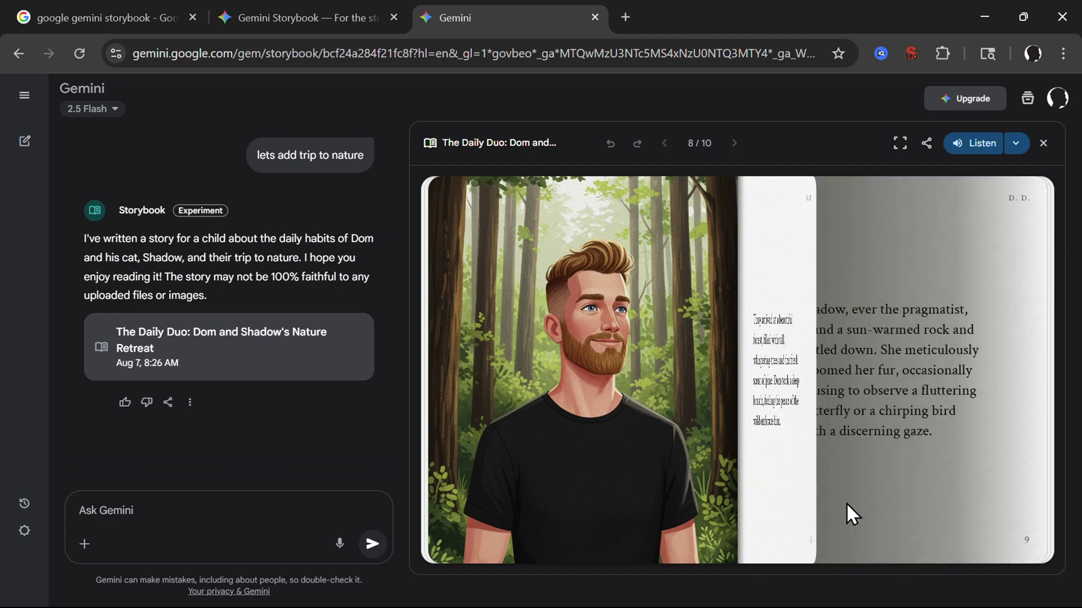
left_click(852, 513)
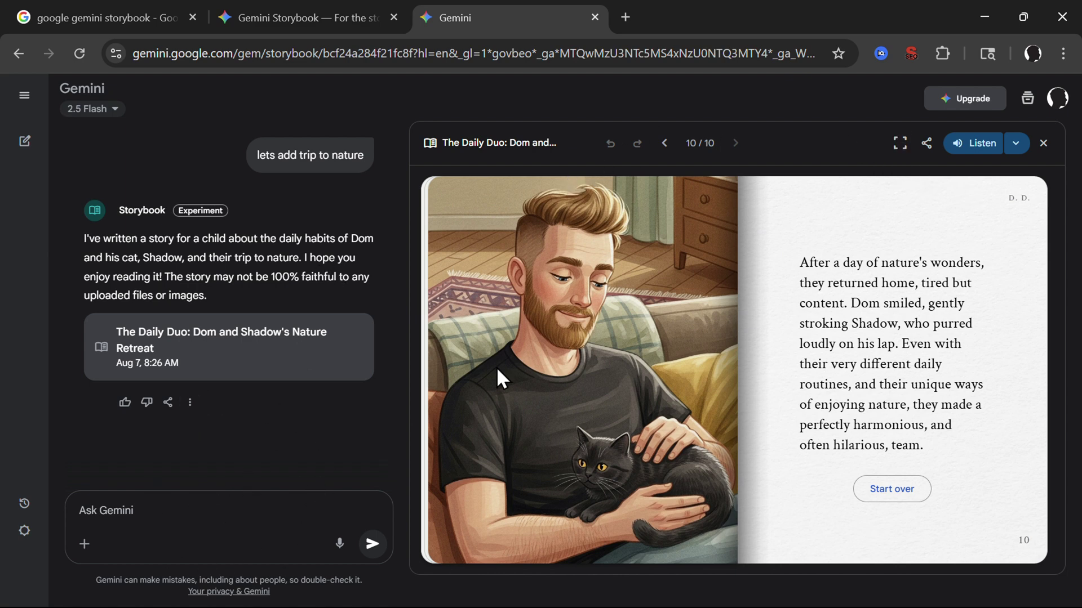
left_click(927, 145)
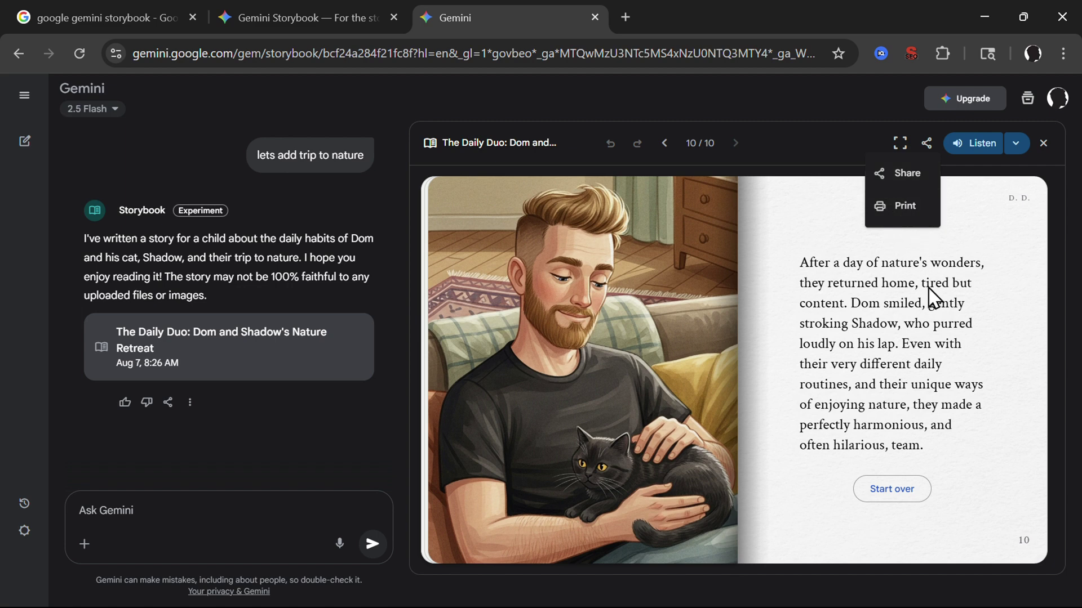
left_click(712, 381)
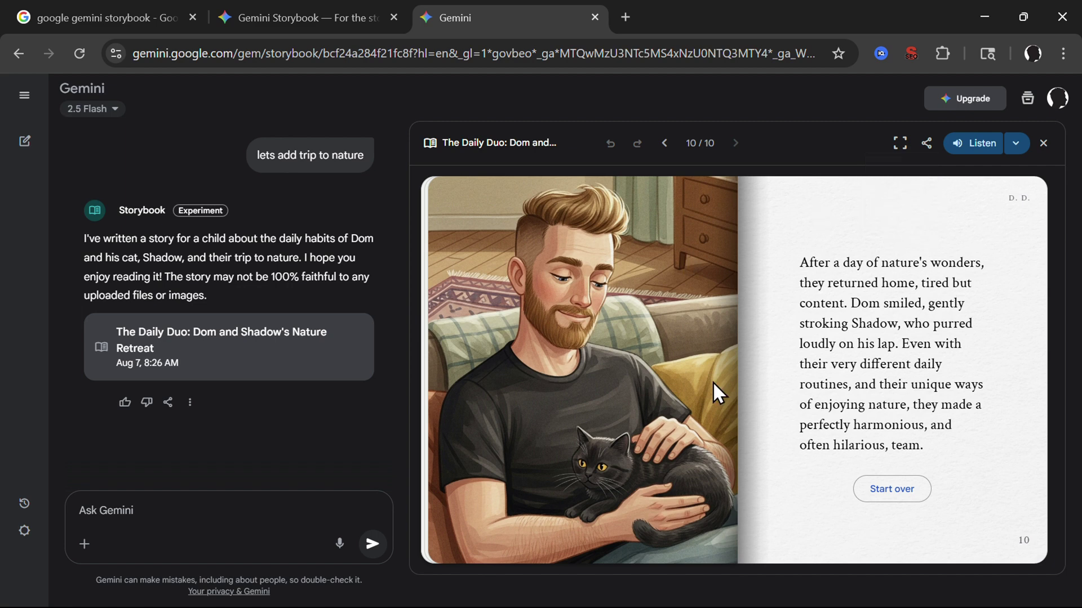